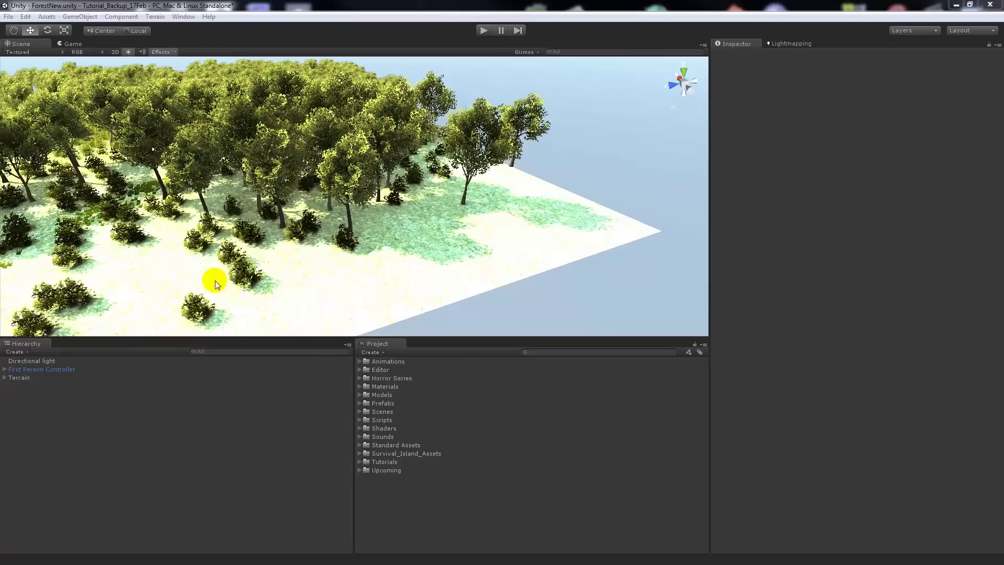
Inspect the tree placement settings and available tree types of the forest terrain
{"action": "middle_click_drag", "start_coordinate": [149, 225], "coordinate": [262, 224]}
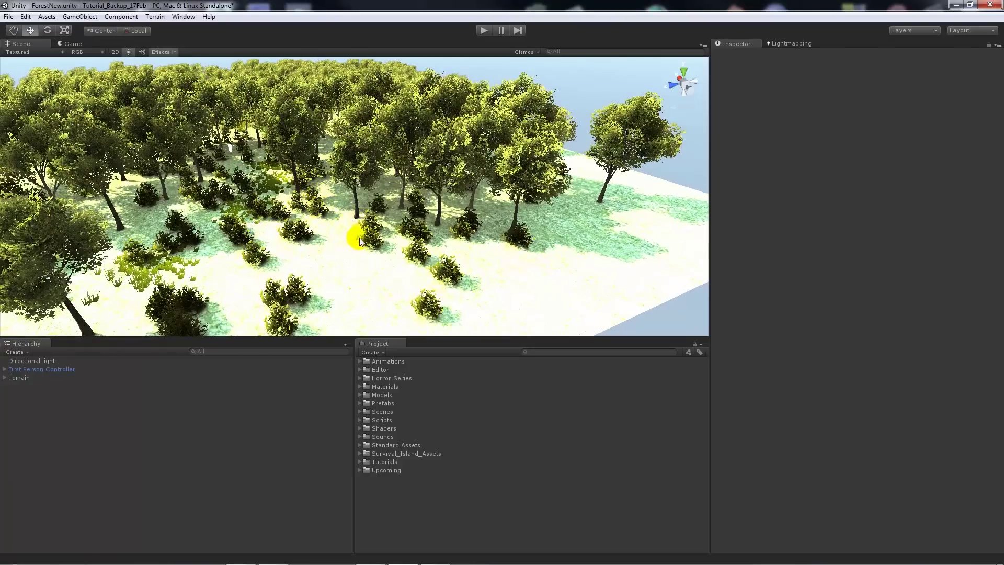
{"action": "middle_click_drag", "start_coordinate": [365, 226], "coordinate": [345, 206]}
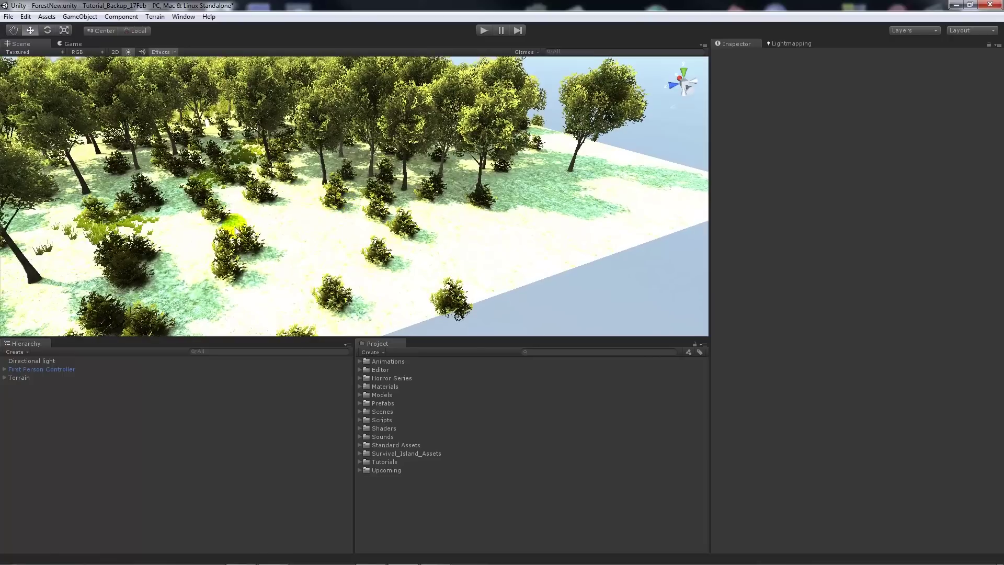
{"action": "left_click", "coordinate": [344, 226]}
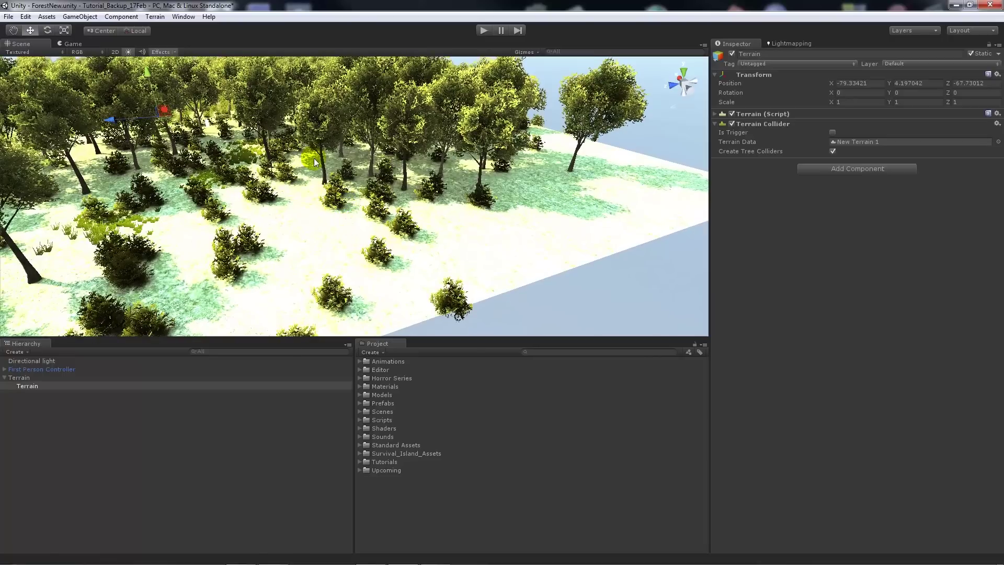
{"action": "left_click", "coordinate": [816, 114]}
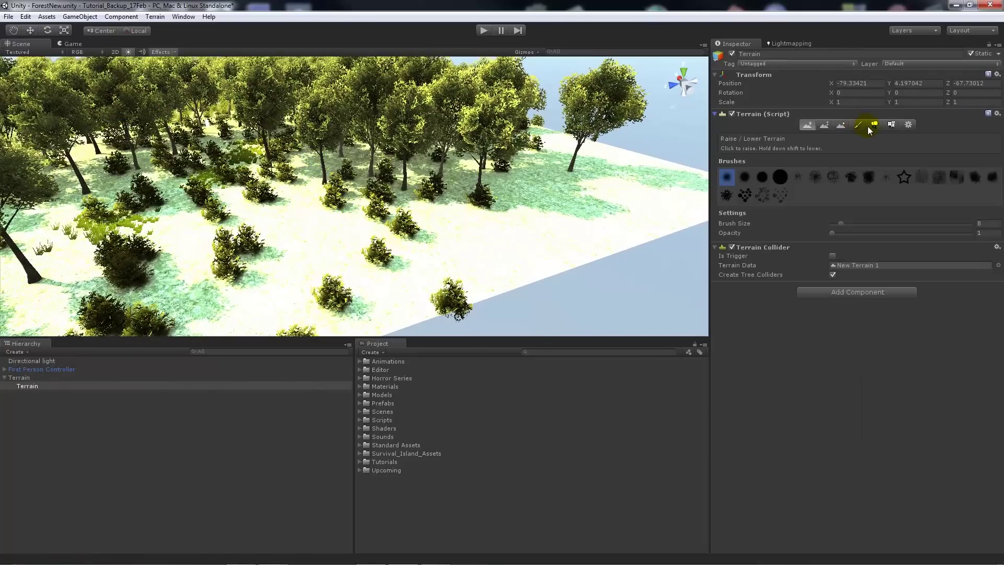
{"action": "left_click", "coordinate": [875, 125]}
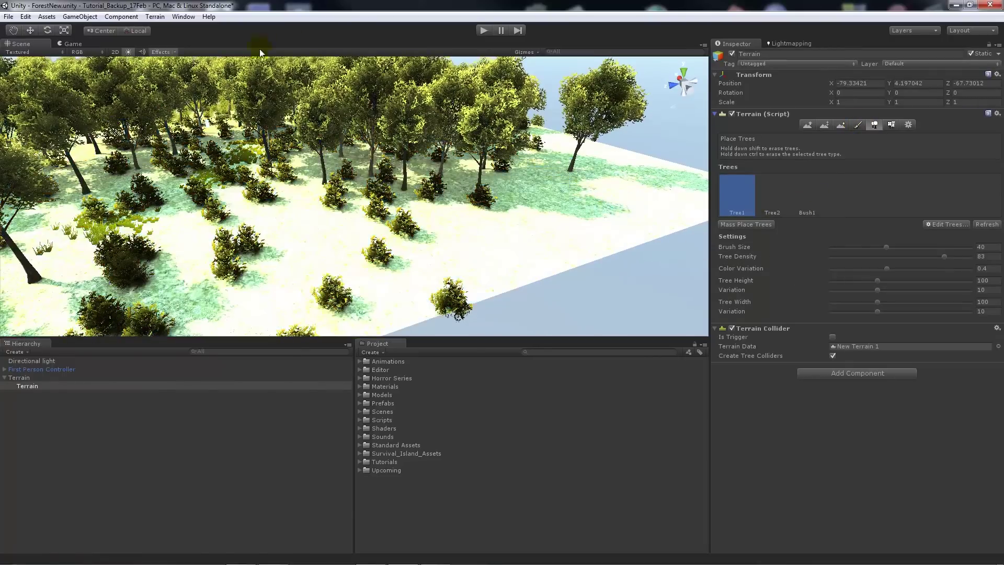
{"action": "left_click", "coordinate": [56, 30]}
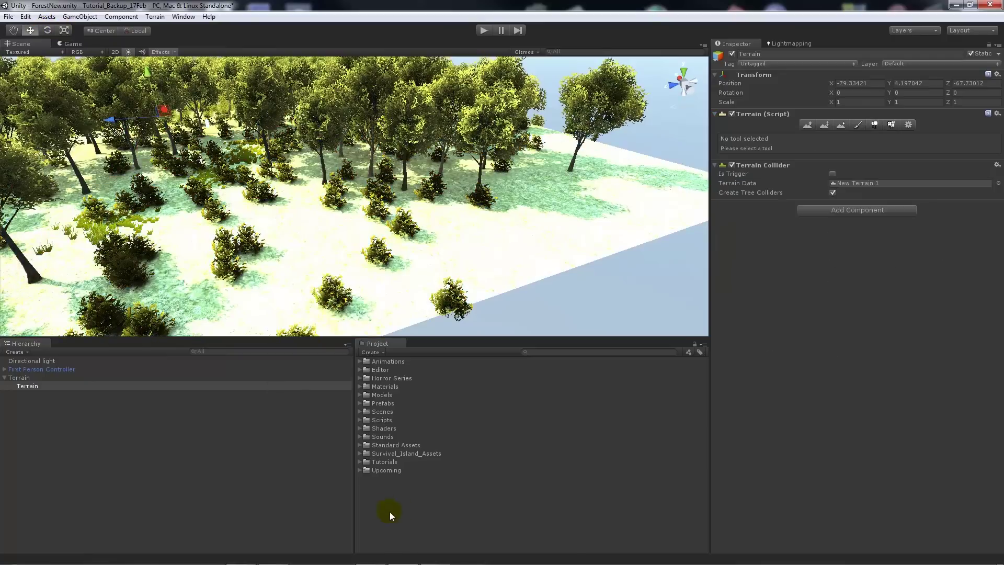
Check which standard asset packages are available to import into the project
{"action": "right_click", "coordinate": [410, 500]}
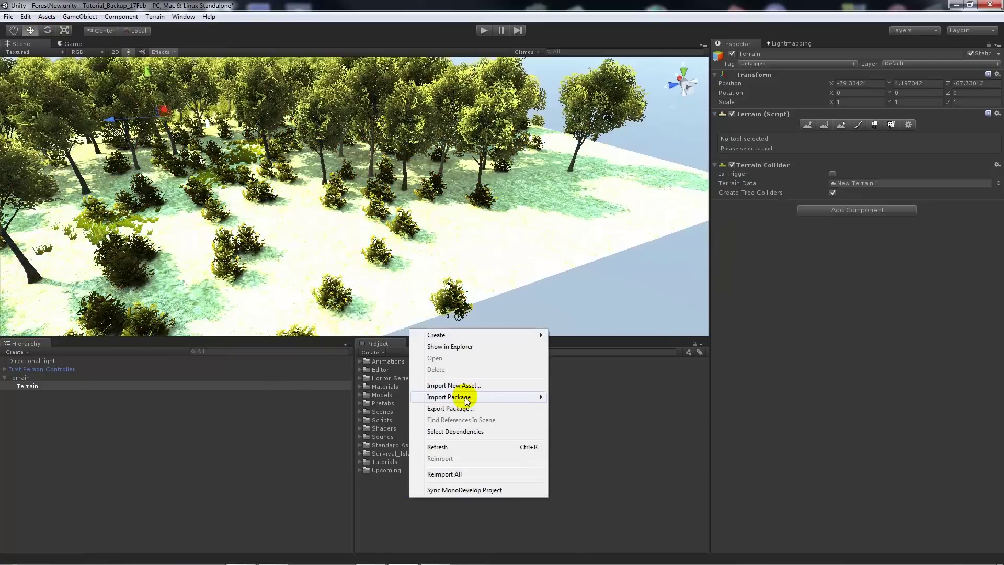
{"action": "mouse_move", "coordinate": [466, 399]}
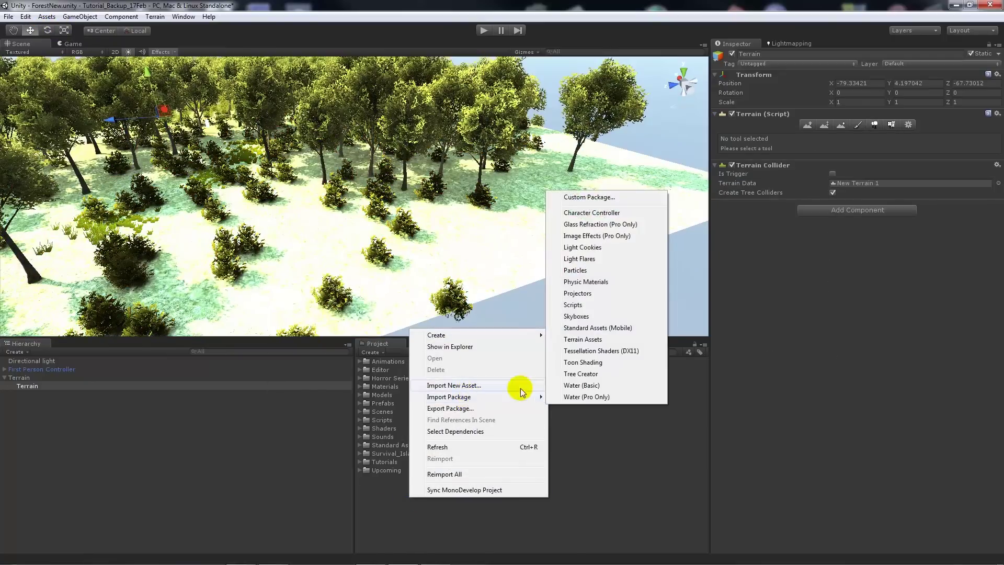
{"action": "left_click", "coordinate": [397, 525]}
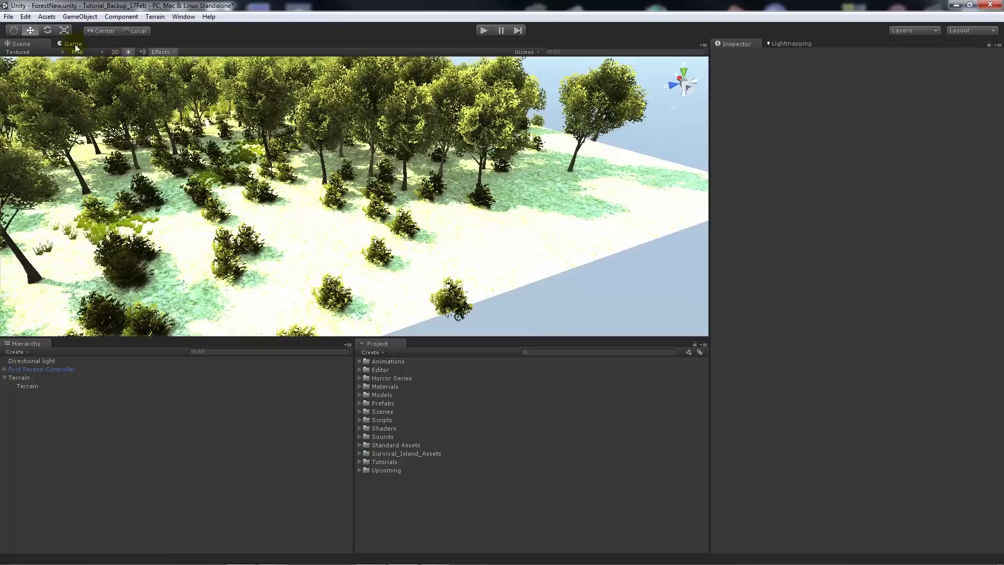
{"action": "left_click", "coordinate": [80, 16]}
{"action": "mouse_move", "coordinate": [91, 41]}
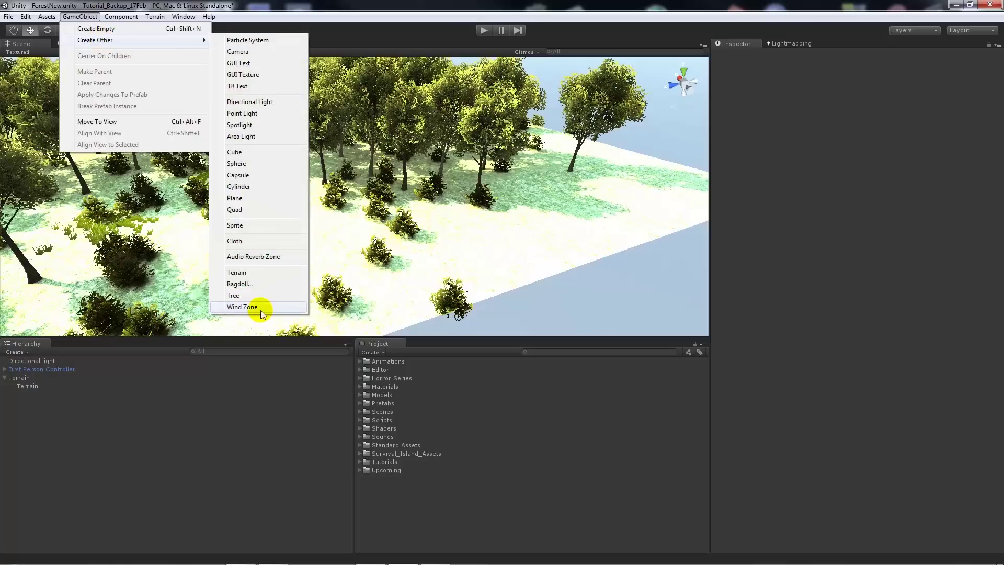
{"action": "mouse_move", "coordinate": [155, 16]}
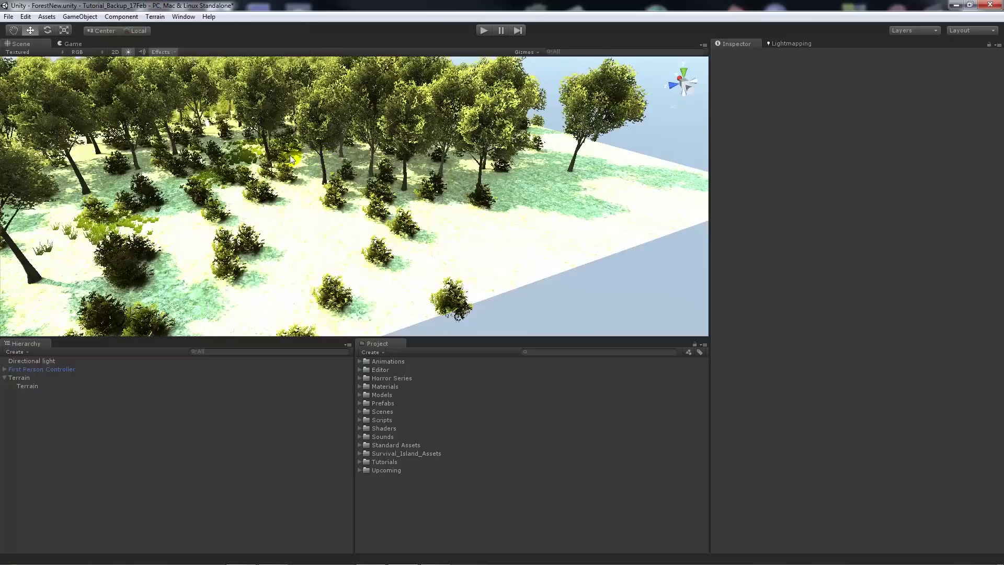
{"action": "left_click", "coordinate": [78, 17]}
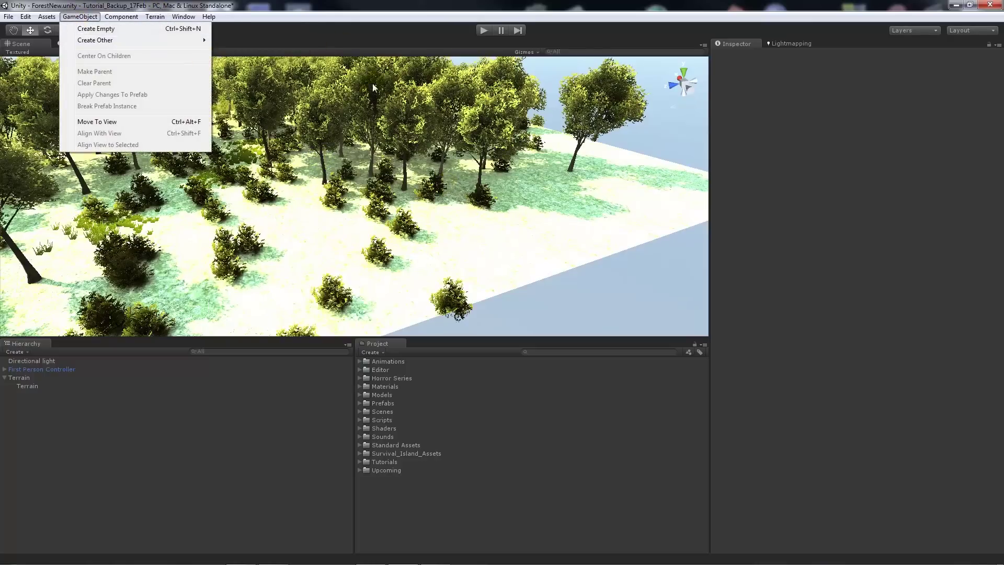
{"action": "left_click", "coordinate": [313, 6]}
{"action": "left_click", "coordinate": [122, 16]}
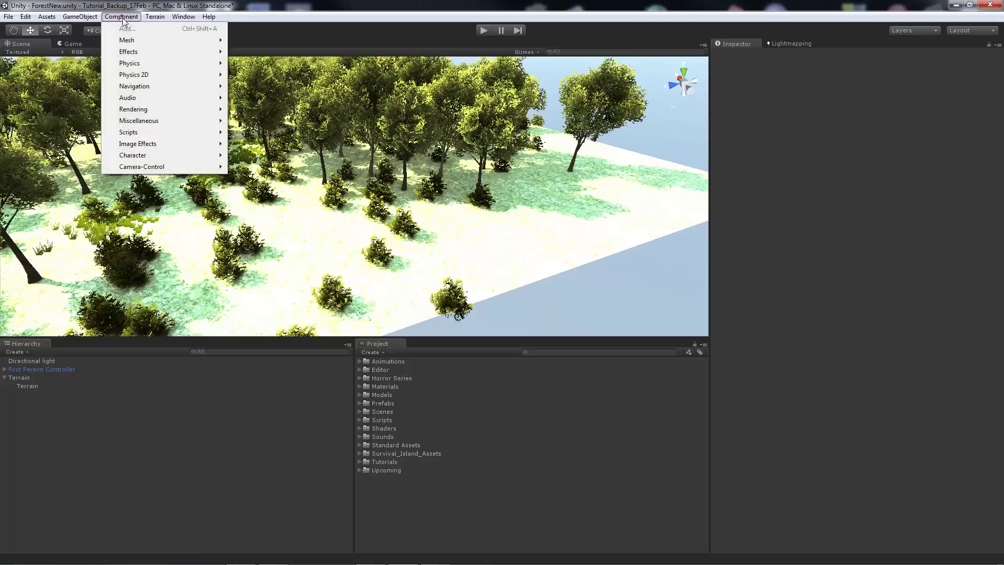
{"action": "left_click", "coordinate": [341, 14]}
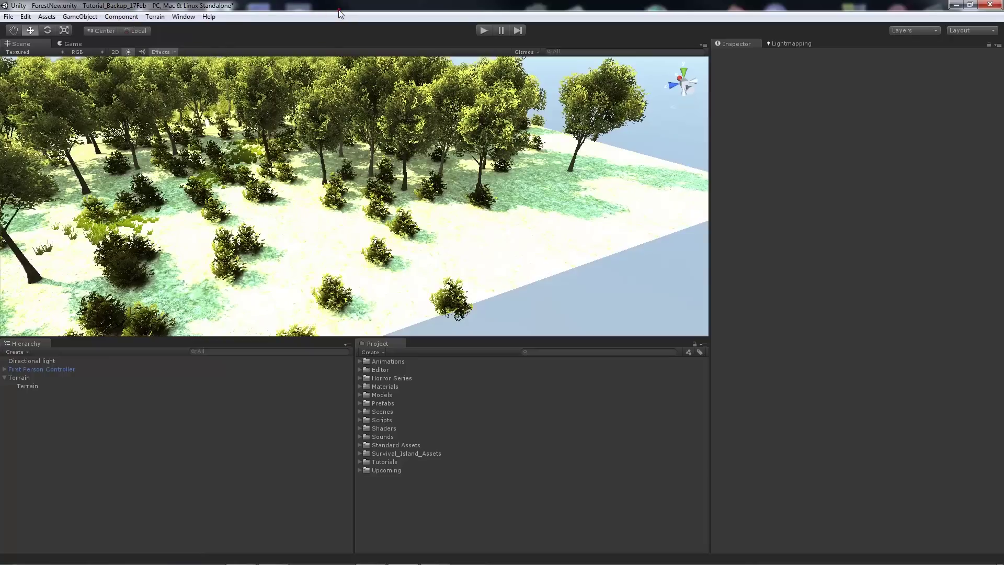
Create a Wind Zone object in the scene
{"action": "left_click", "coordinate": [90, 19]}
{"action": "mouse_move", "coordinate": [101, 41]}
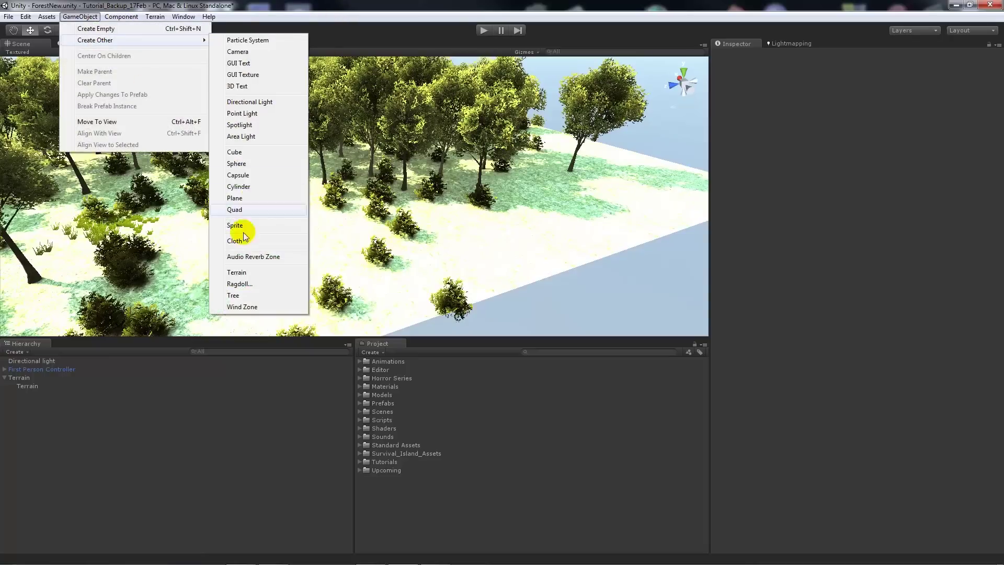
{"action": "left_click", "coordinate": [243, 308]}
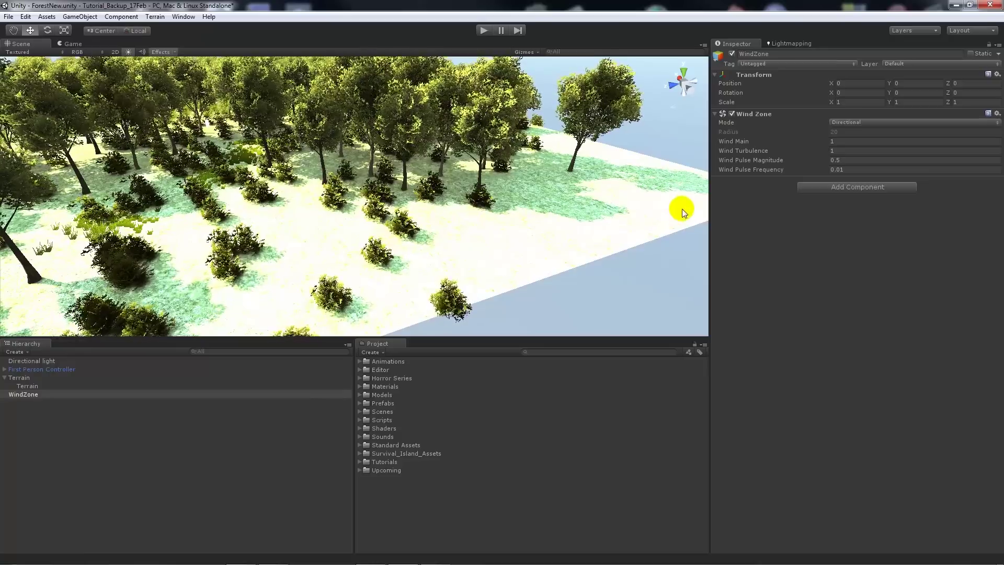
Move the wind zone from the terrain's corner into the forest clearing, to about X 25, Z 75 at height 0
{"action": "key", "text": "f"}
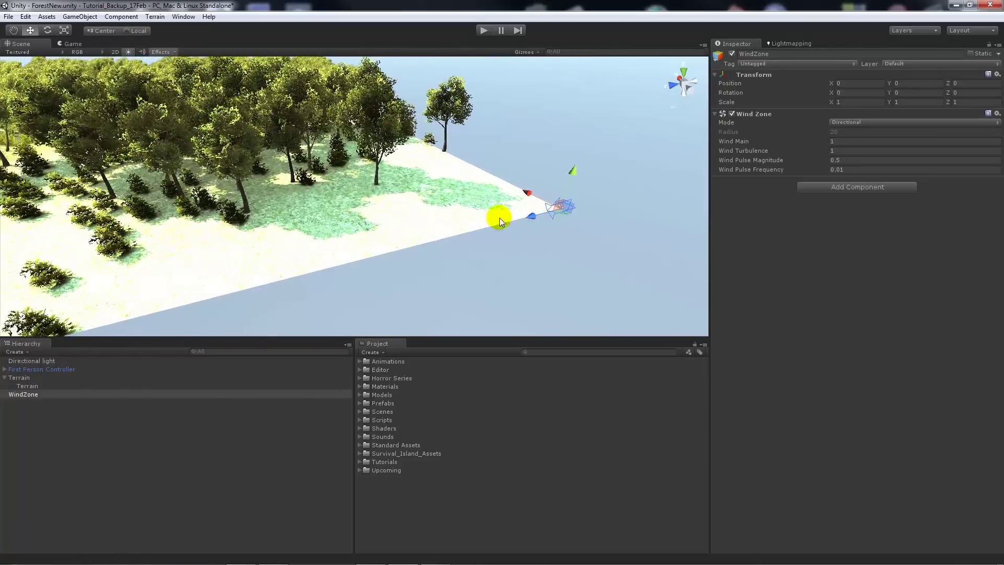
{"action": "middle_click_drag", "start_coordinate": [204, 107], "coordinate": [253, 145]}
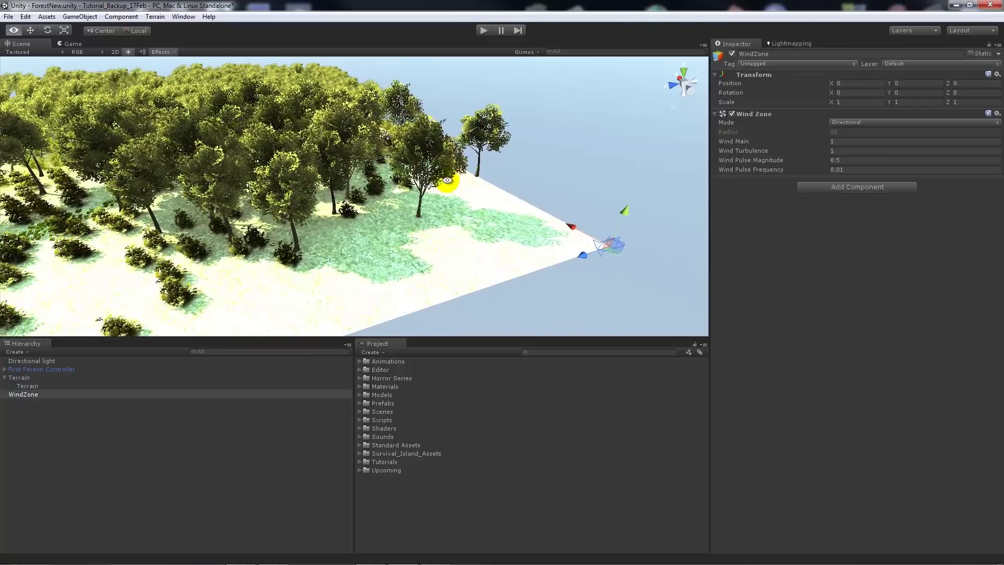
{"action": "left_click_drag", "start_coordinate": [345, 173], "coordinate": [288, 179], "text": "alt"}
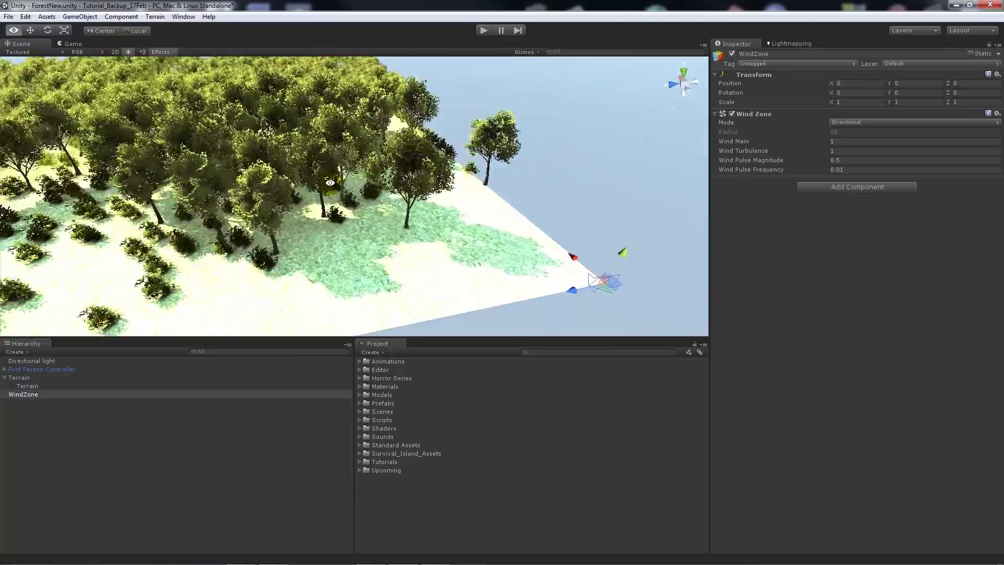
{"action": "middle_click_drag", "start_coordinate": [289, 180], "coordinate": [414, 171]}
{"action": "scroll", "coordinate": [414, 171], "scroll_direction": "down", "scroll_amount": 5}
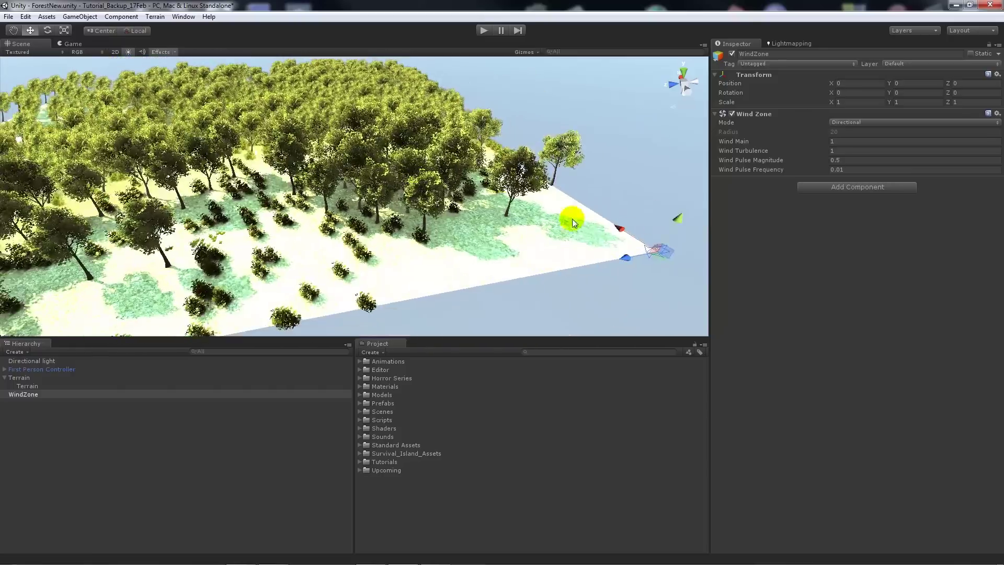
{"action": "left_click_drag", "start_coordinate": [665, 261], "coordinate": [306, 247]}
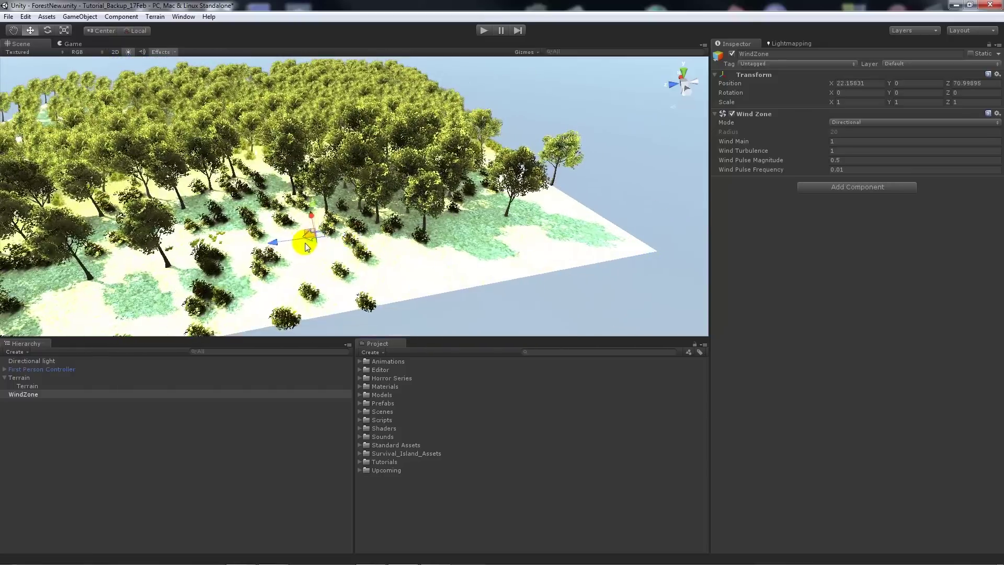
Examine the wind zone's position in the forest and the direction its arrow points among the trees
{"action": "left_click_drag", "start_coordinate": [309, 143], "coordinate": [365, 180], "text": "alt"}
{"action": "scroll", "coordinate": [361, 184], "scroll_direction": "down", "scroll_amount": 5}
{"action": "scroll", "coordinate": [314, 168], "scroll_direction": "up", "scroll_amount": 7}
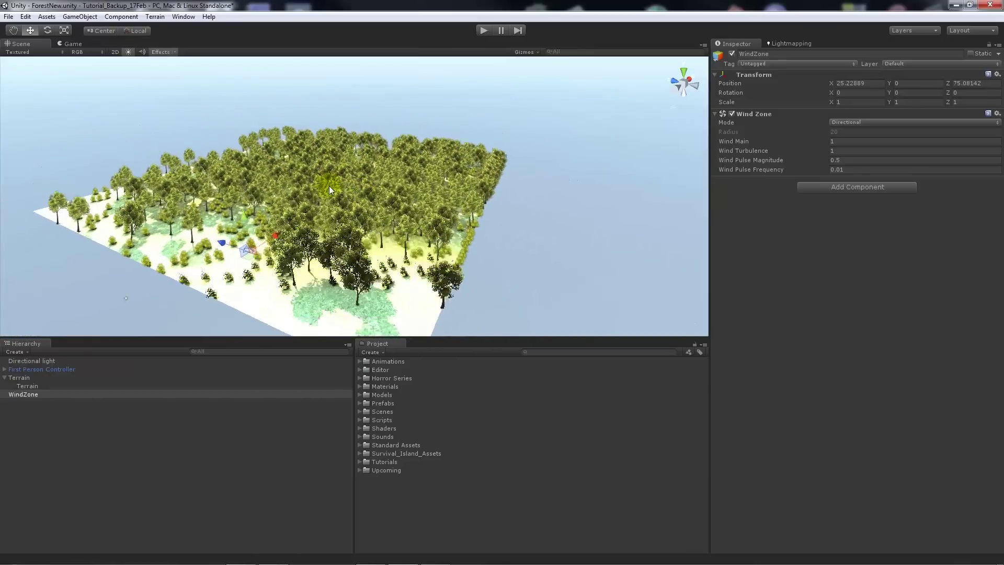
{"action": "left_click_drag", "start_coordinate": [321, 212], "coordinate": [458, 249], "text": "alt"}
{"action": "scroll", "coordinate": [457, 249], "scroll_direction": "up", "scroll_amount": 3}
{"action": "middle_click_drag", "start_coordinate": [457, 249], "coordinate": [410, 217]}
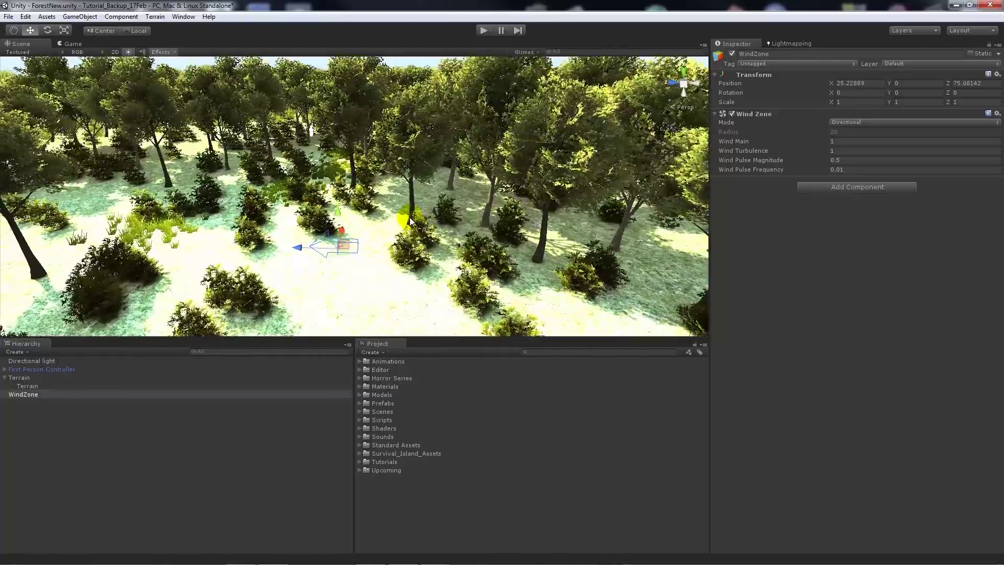
{"action": "scroll", "coordinate": [402, 231], "scroll_direction": "up", "scroll_amount": 2}
{"action": "left_click_drag", "start_coordinate": [397, 245], "coordinate": [386, 265], "text": "alt"}
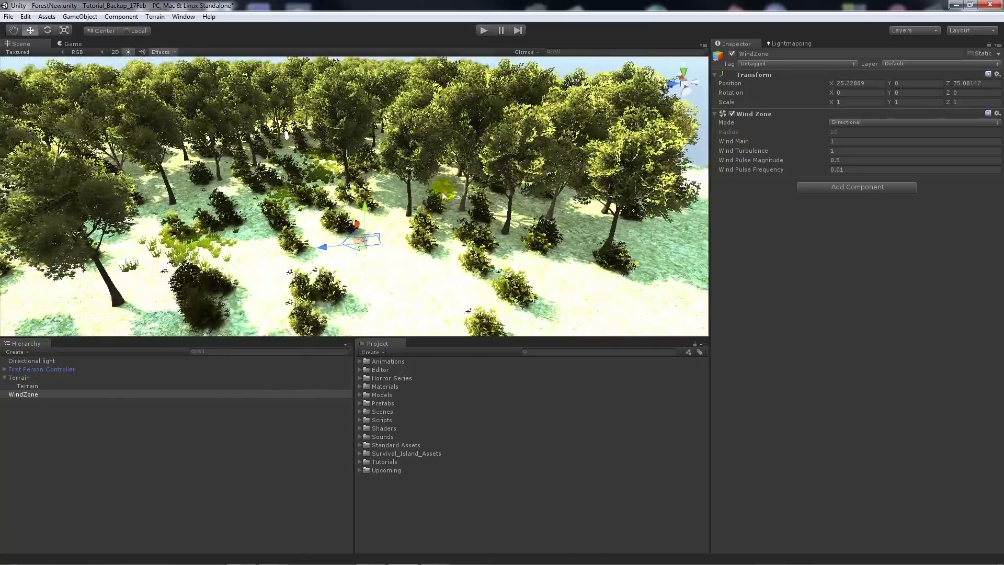
Try to rotate the wind zone to change its wind direction, and undo the rotation
{"action": "left_click", "coordinate": [47, 30]}
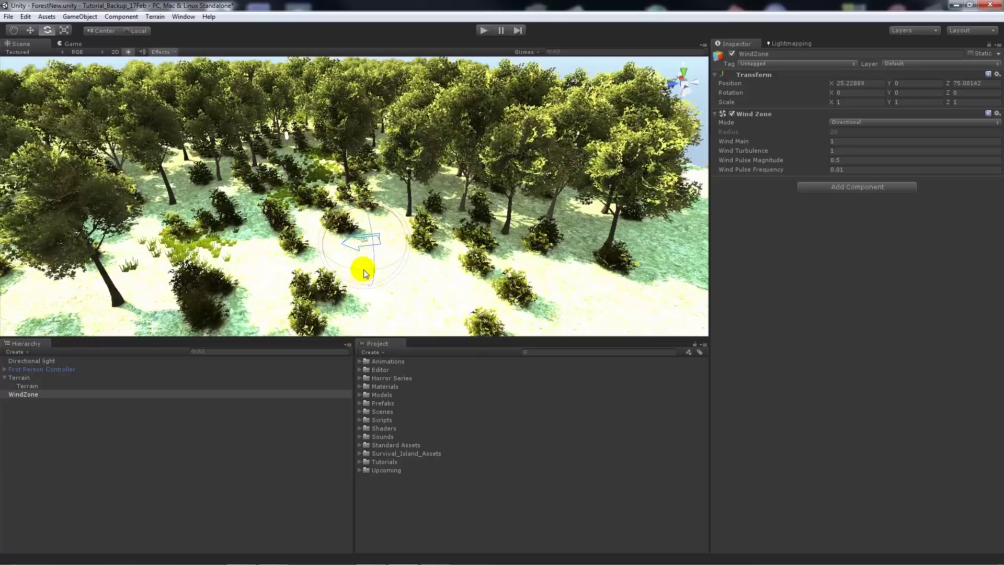
{"action": "left_click_drag", "start_coordinate": [356, 275], "coordinate": [390, 262]}
{"action": "key", "text": "ctrl+z"}
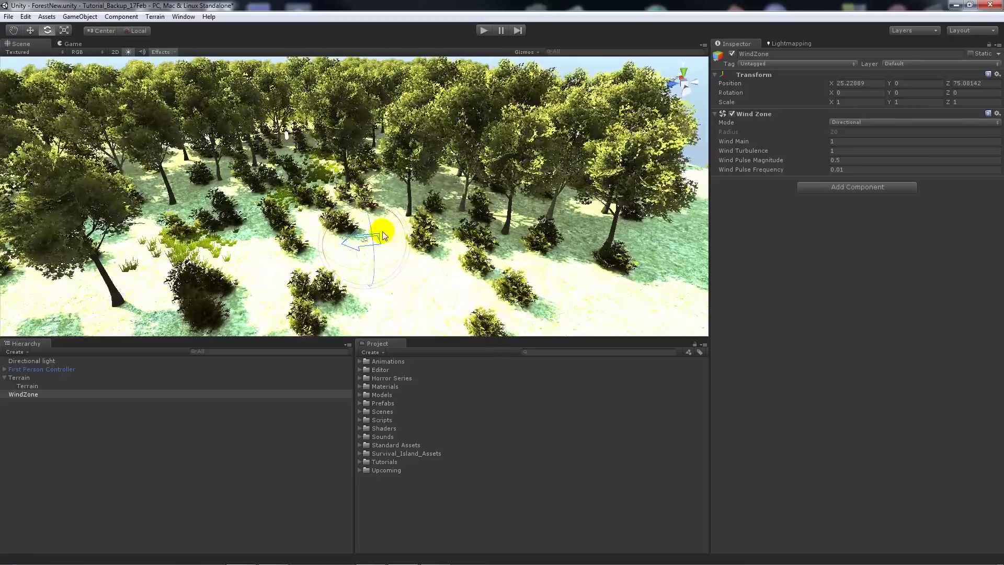
{"action": "left_click", "coordinate": [30, 30]}
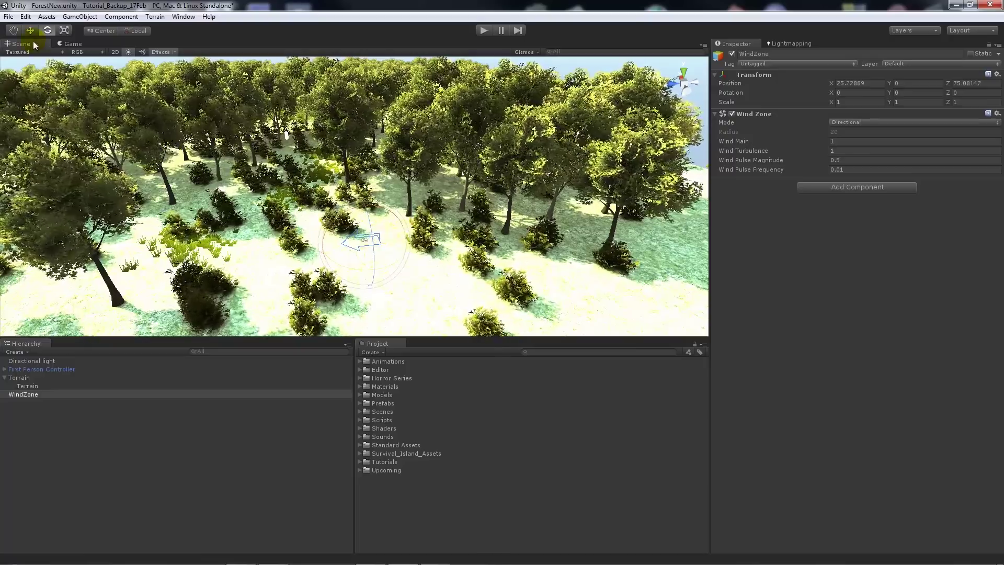
{"action": "left_click", "coordinate": [32, 31]}
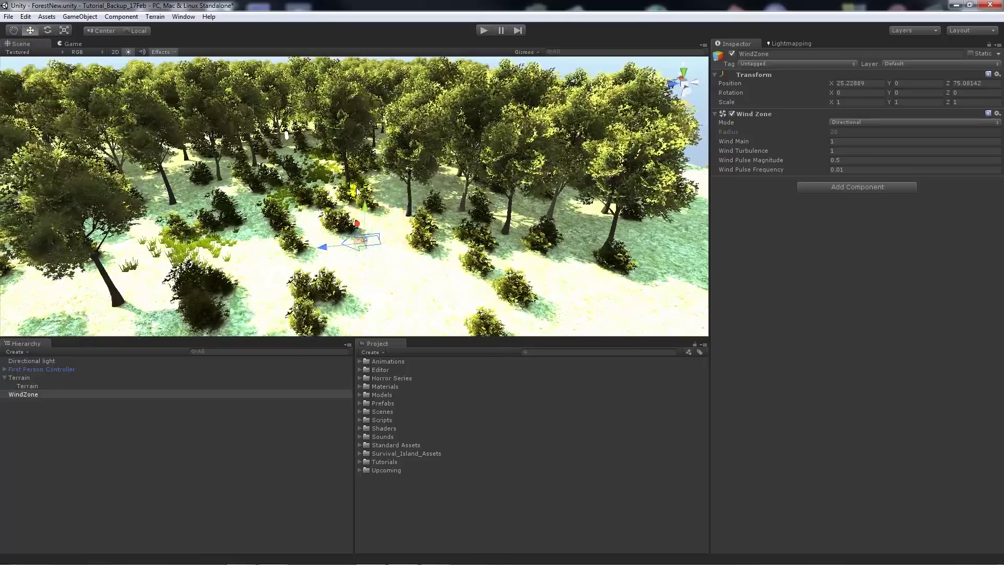
{"action": "left_click_drag", "start_coordinate": [373, 251], "coordinate": [351, 249]}
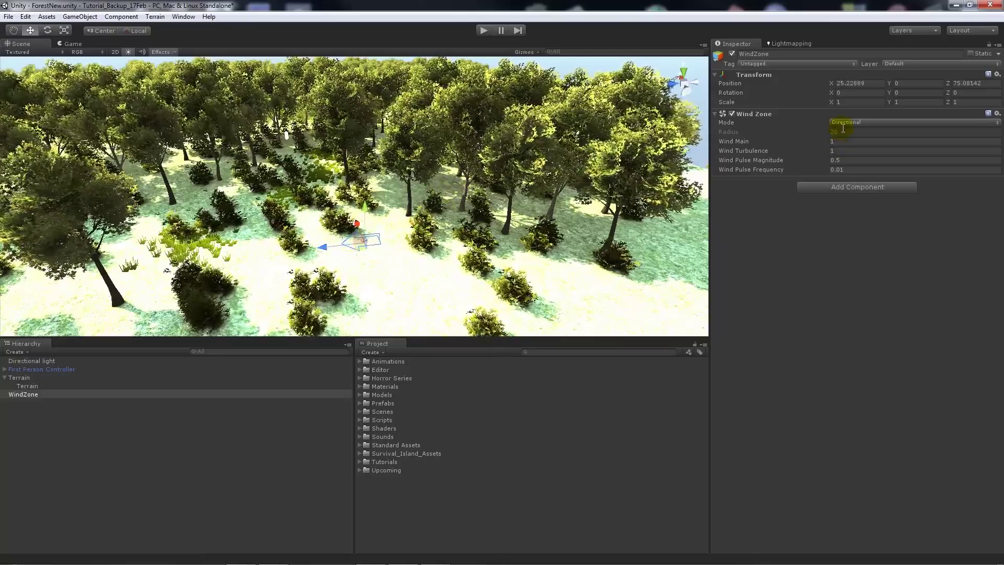
Set the wind zone's mode to Spherical and move it deeper into the forest, to about X 40, Z 91
{"action": "left_click", "coordinate": [853, 146]}
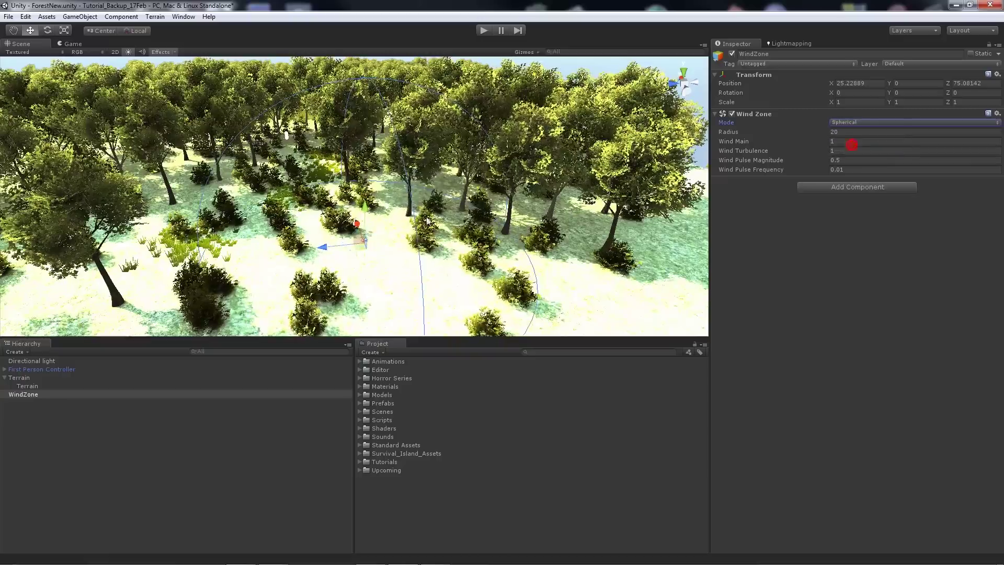
{"action": "left_click_drag", "start_coordinate": [463, 200], "coordinate": [461, 230], "text": "alt"}
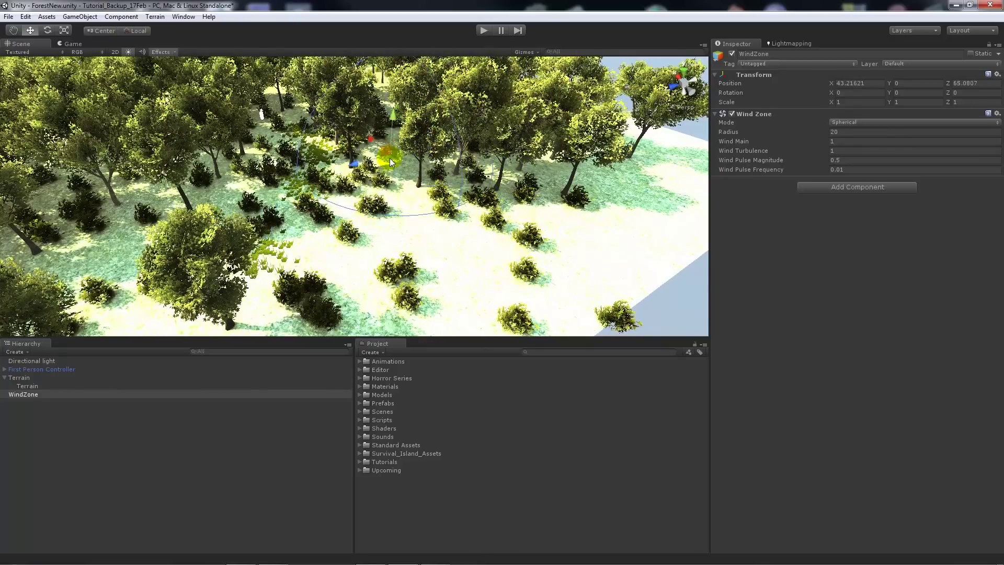
{"action": "left_click_drag", "start_coordinate": [391, 161], "coordinate": [249, 209]}
Try raising the spherical wind zone to a height of about 25 above the forest, and undo the moves
{"action": "left_click_drag", "start_coordinate": [268, 165], "coordinate": [263, 71]}
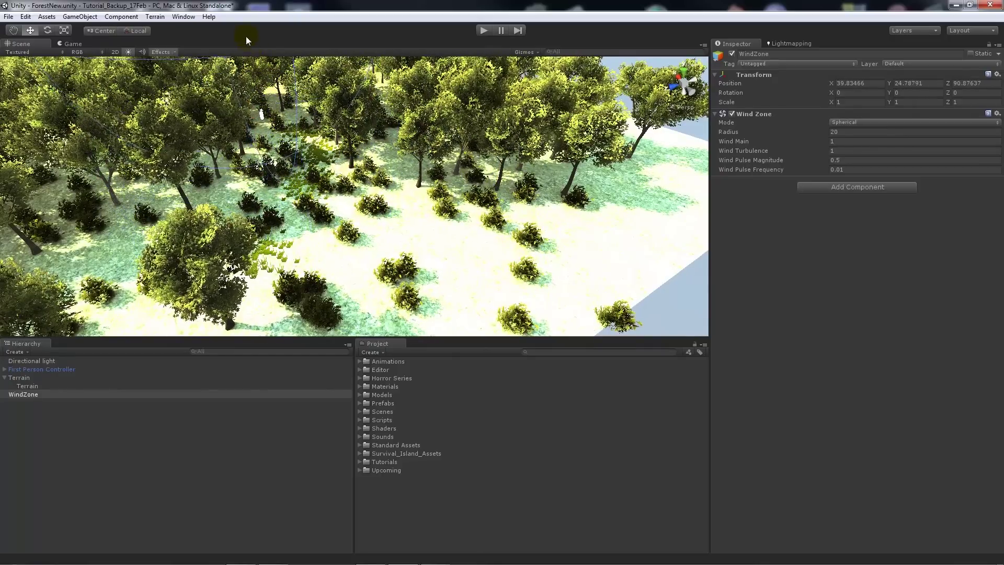
{"action": "left_click_drag", "start_coordinate": [245, 36], "coordinate": [485, 201]}
{"action": "key", "text": "ctrl+z"}
{"action": "key", "text": "ctrl+z"}
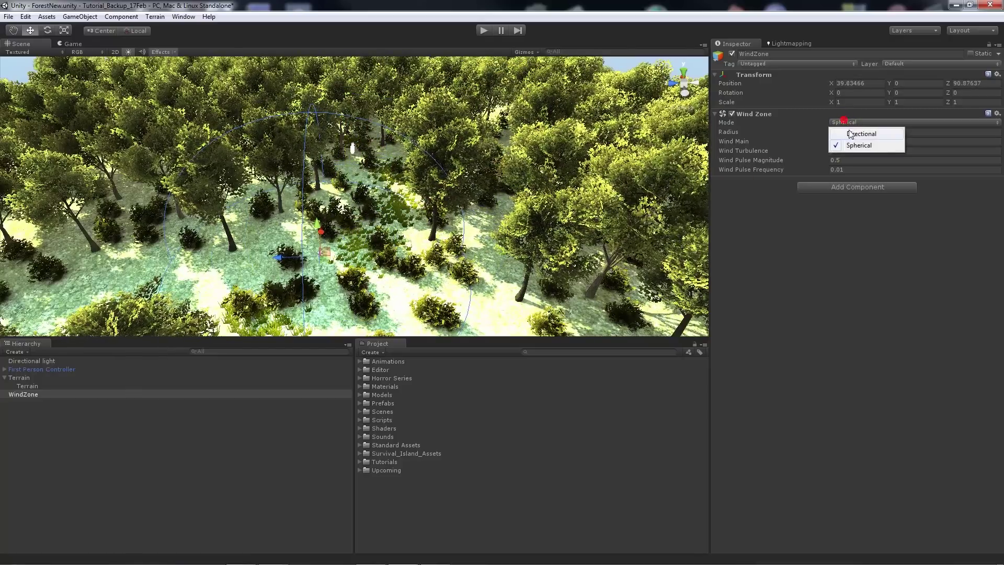
Set the wind zone's mode to Directional and bring the surrounding trees into close view
{"action": "left_click", "coordinate": [849, 133]}
{"action": "left_click_drag", "start_coordinate": [388, 255], "coordinate": [393, 188], "text": "alt"}
{"action": "middle_click_drag", "start_coordinate": [402, 238], "coordinate": [405, 191]}
{"action": "scroll", "coordinate": [418, 234], "scroll_direction": "up", "scroll_amount": 4}
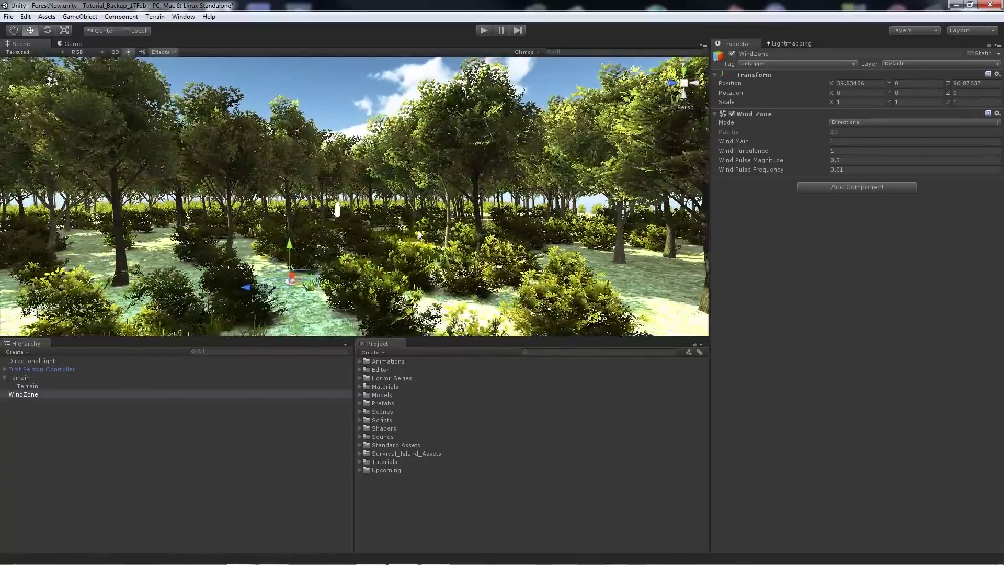
{"action": "scroll", "coordinate": [419, 234], "scroll_direction": "up", "scroll_amount": 1}
{"action": "middle_click_drag", "start_coordinate": [391, 265], "coordinate": [403, 250]}
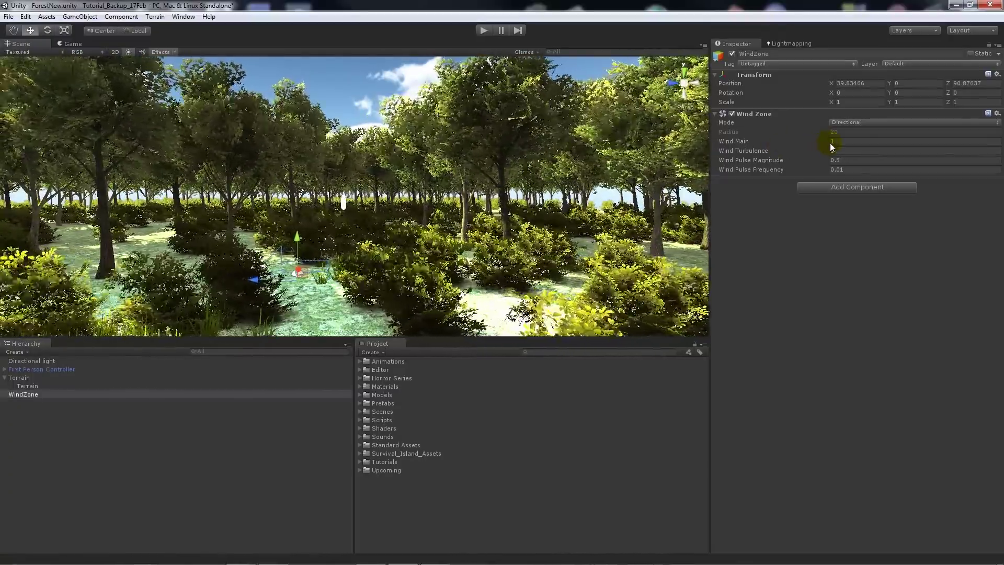
Try the wind zone with Wind Main at 3.36 and at 0.1, and with Wind Turbulence at 0.1
{"action": "left_click_drag", "start_coordinate": [831, 142], "coordinate": [864, 142]}
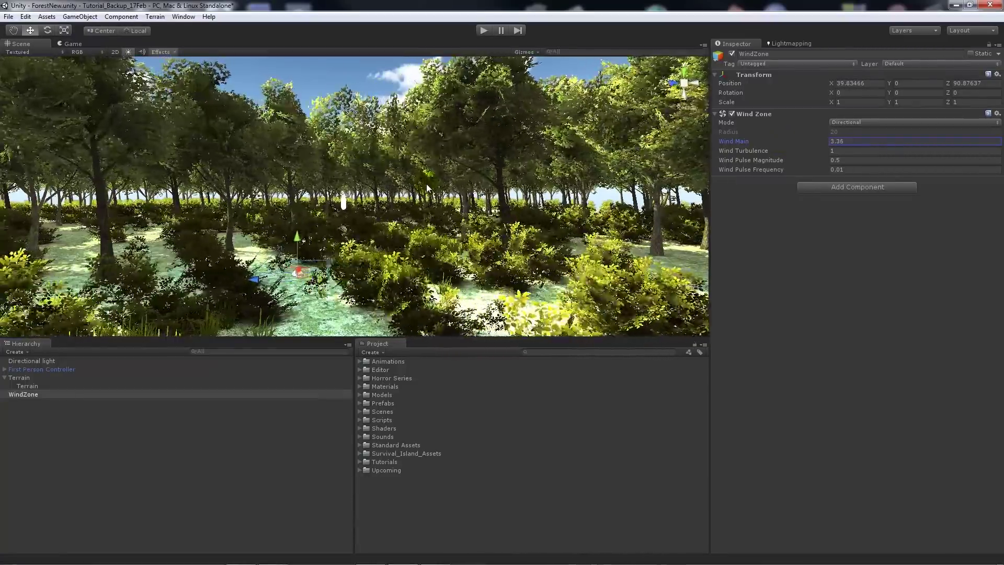
{"action": "left_click", "coordinate": [863, 142]}
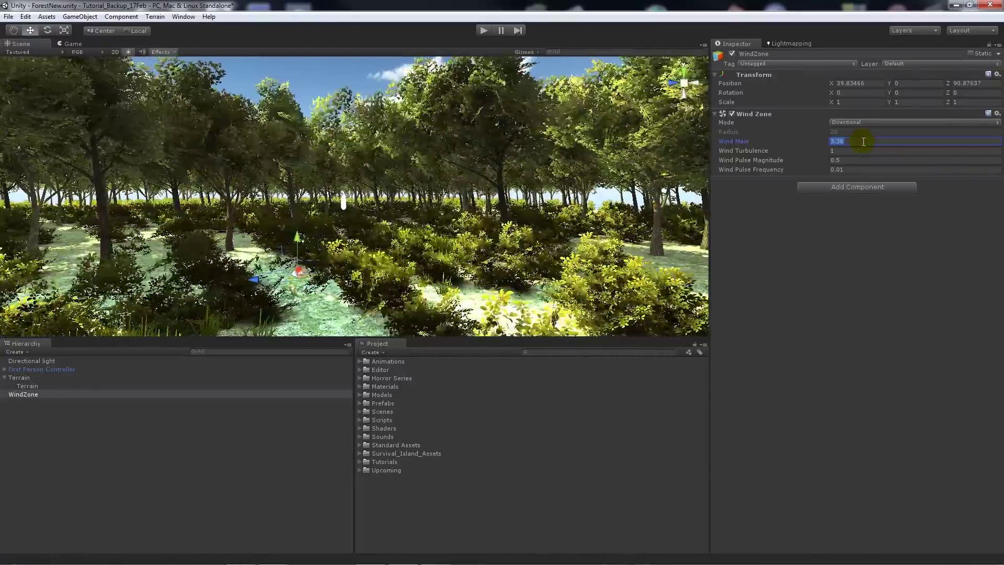
{"action": "type", "text": "0."}
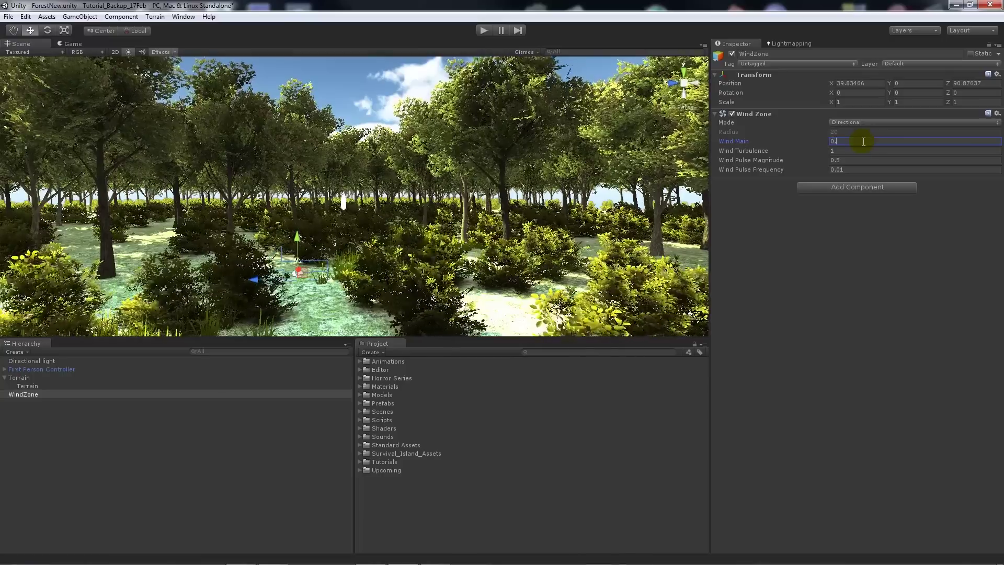
{"action": "type", "text": "1"}
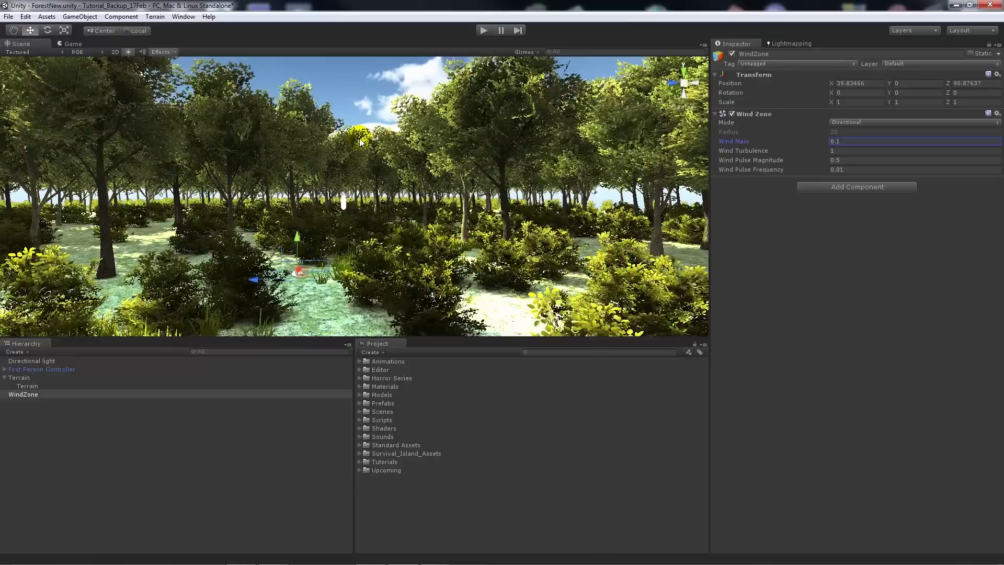
{"action": "key", "text": "Tab"}
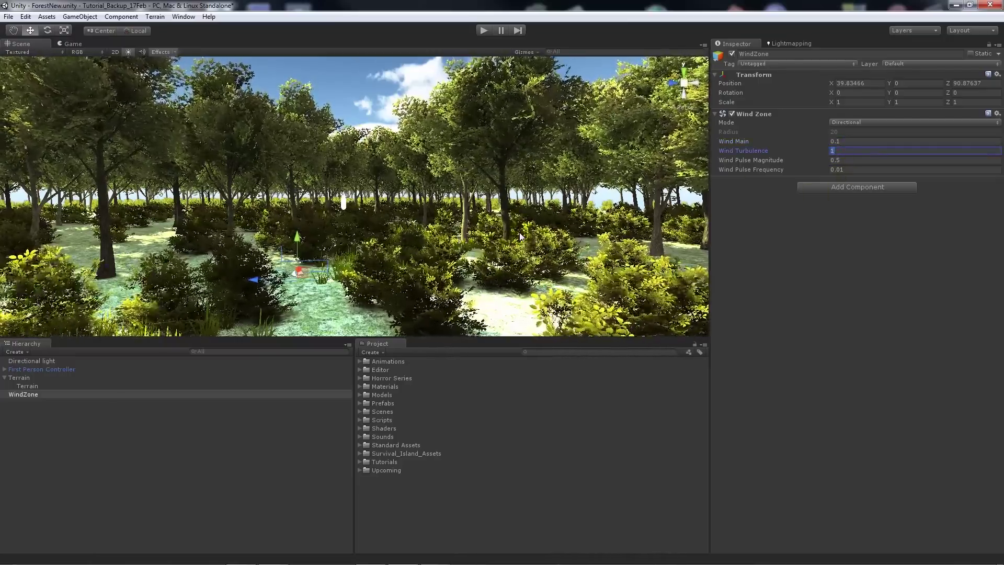
{"action": "type", "text": "0."}
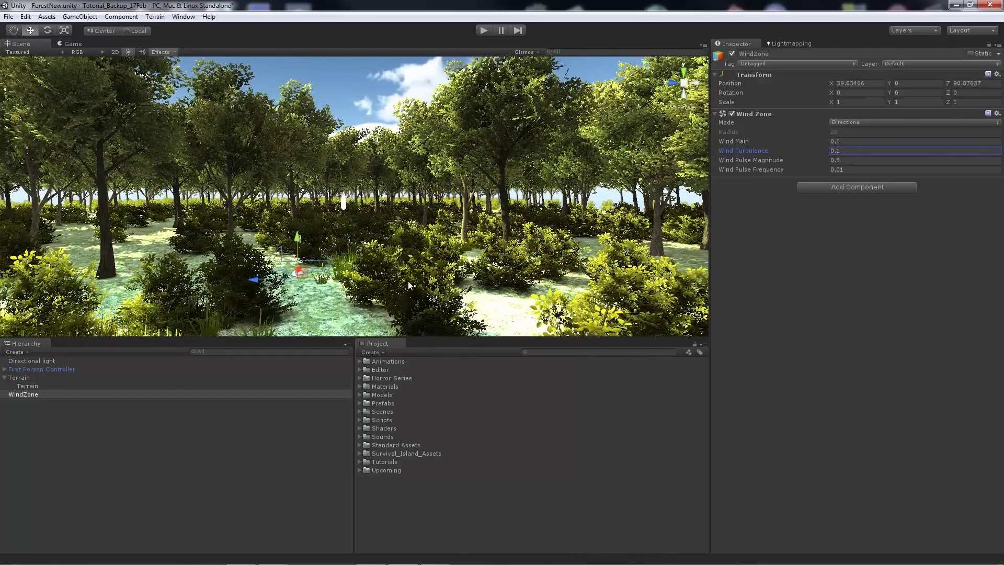
Set the wind zone's Wind Main to 0.5, after trying 0.3, and its Wind Turbulence to 0.2
{"action": "middle_click_drag", "start_coordinate": [408, 283], "coordinate": [380, 259]}
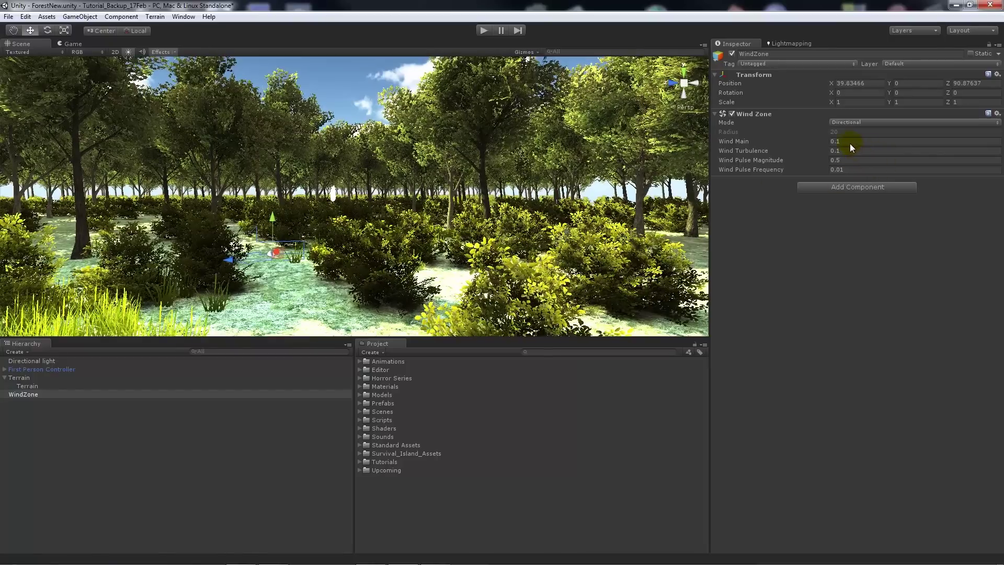
{"action": "key", "text": "BackSpace"}
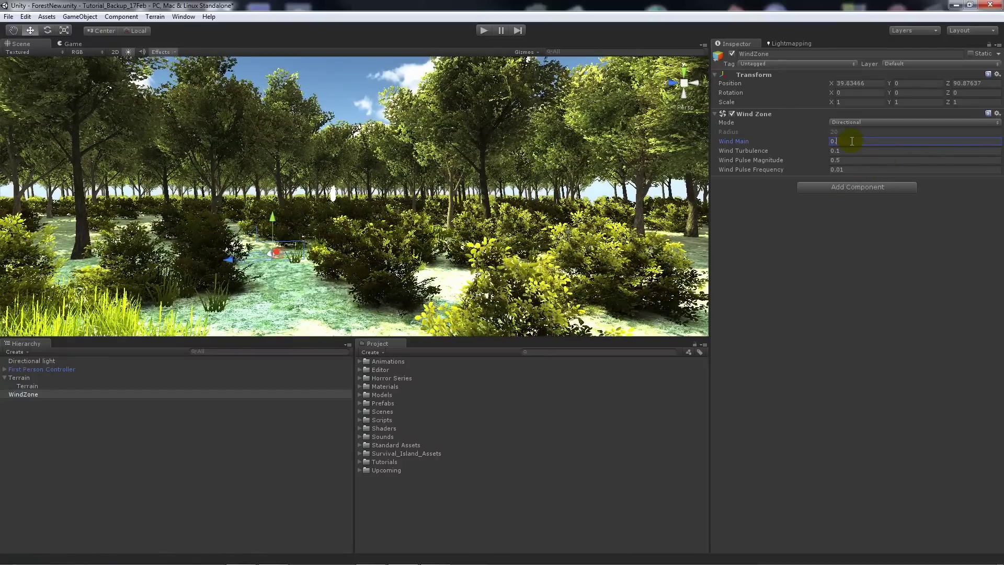
{"action": "type", "text": "3"}
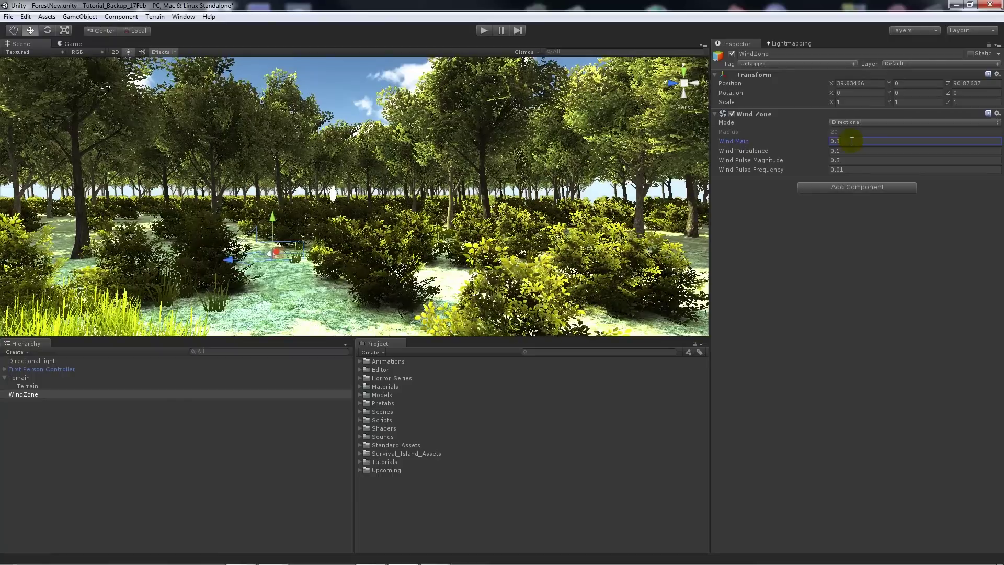
{"action": "key", "text": "BackSpace"}
{"action": "type", "text": "5"}
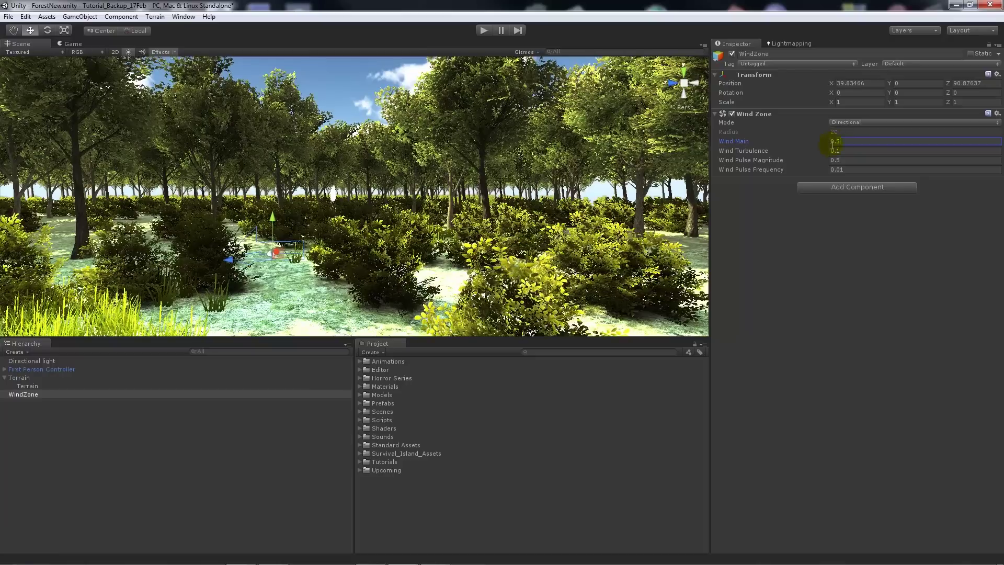
{"action": "key", "text": "BackSpace"}
{"action": "type", "text": "2"}
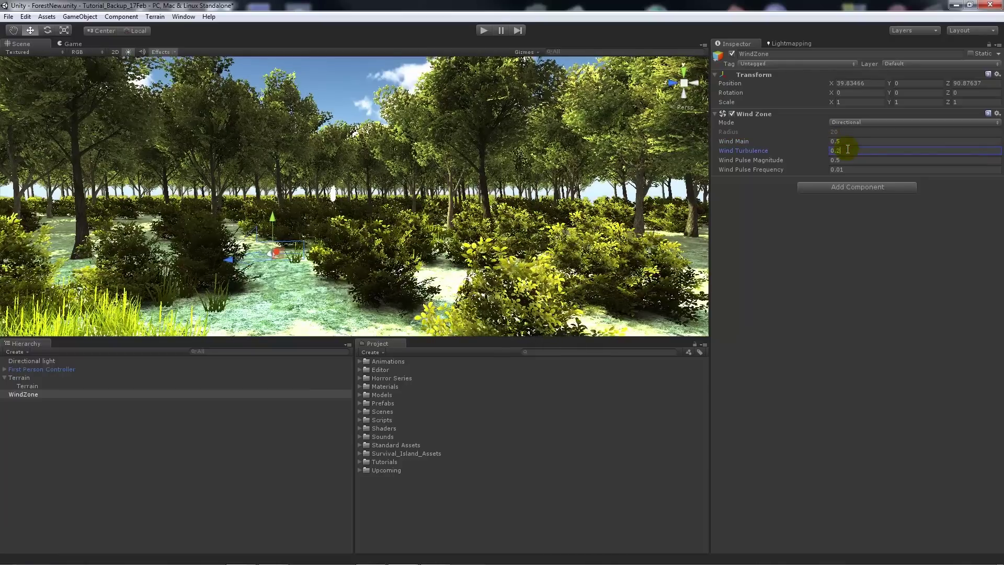
{"action": "left_click", "coordinate": [30, 396]}
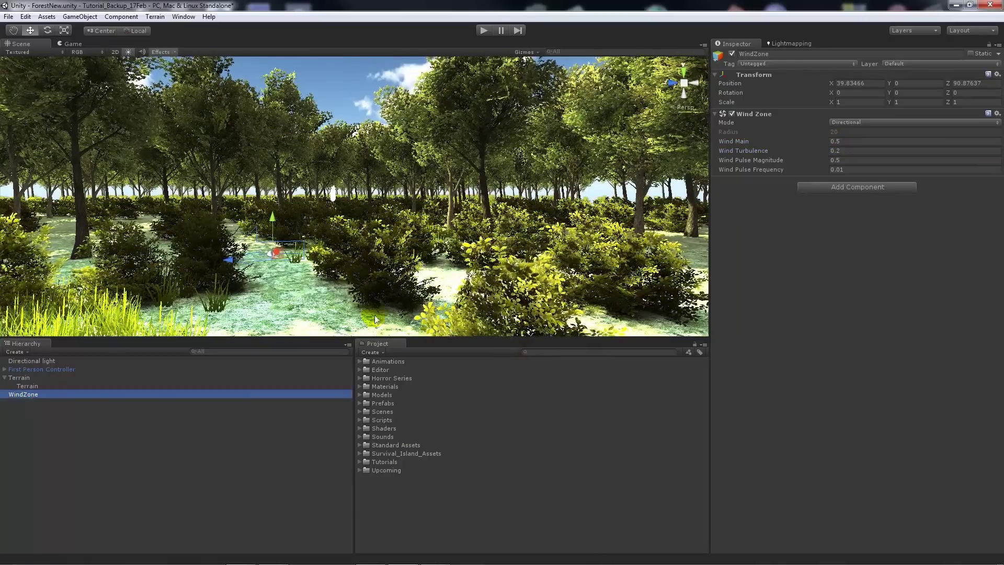
Play the scene, walk forward through the forest to check how the trees move in the wind, and stop playback
{"action": "left_click", "coordinate": [485, 30]}
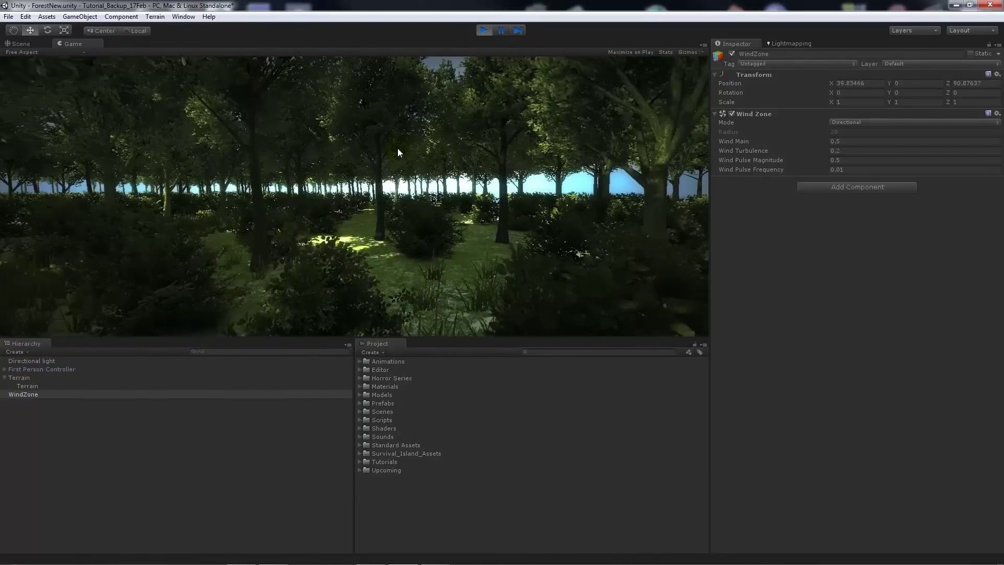
{"action": "key", "text": "w"}
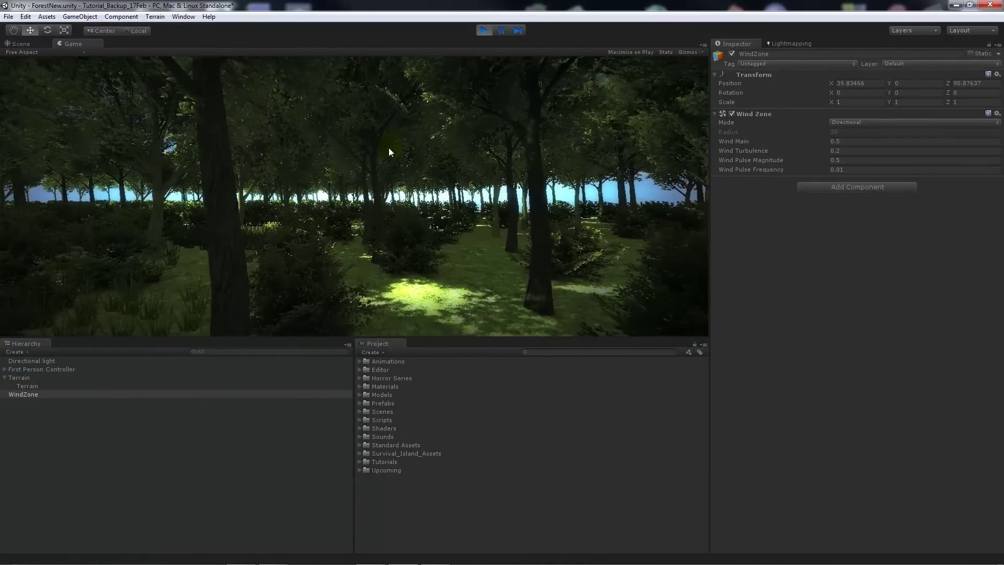
{"action": "left_click", "coordinate": [482, 30]}
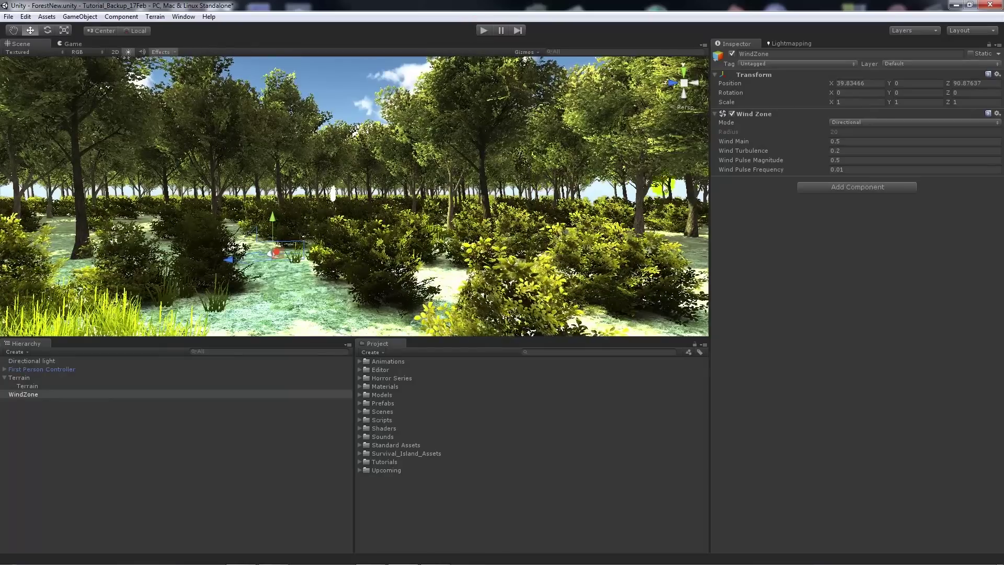
Set the wind zone's Wind Pulse Magnitude to 0.1 and check the trees' motion from several angles
{"action": "left_click", "coordinate": [862, 163]}
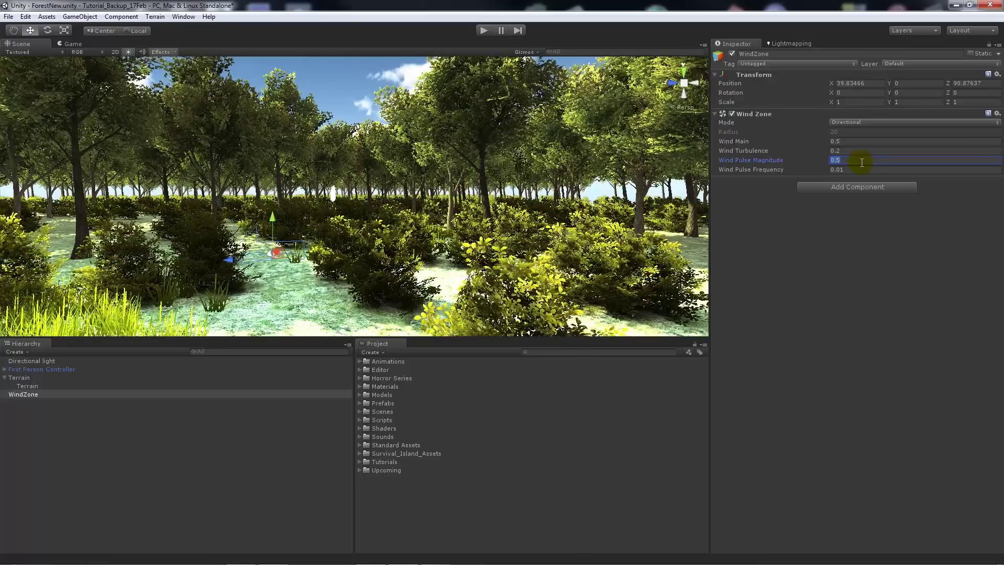
{"action": "type", "text": "0.1"}
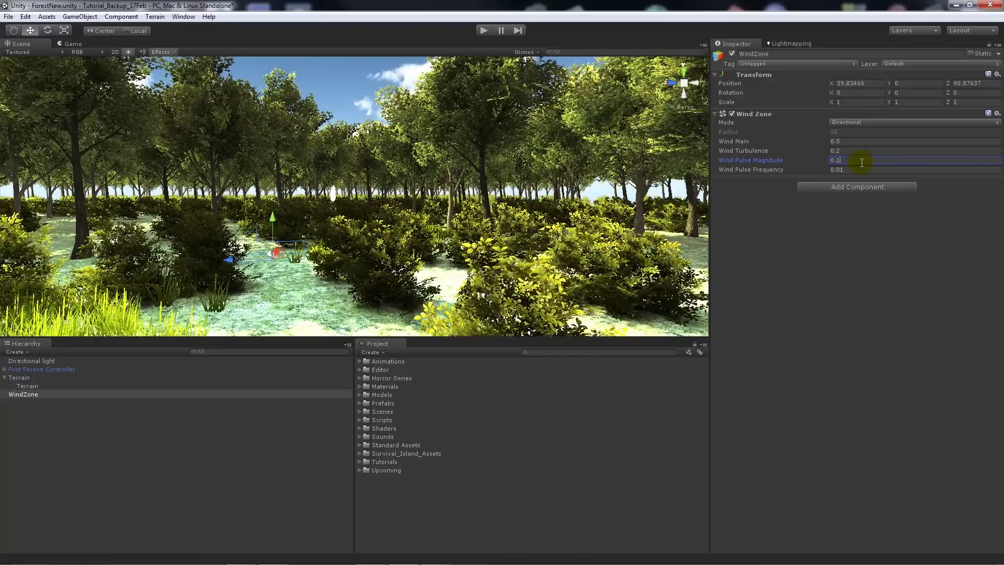
{"action": "key", "text": "Return"}
{"action": "left_click_drag", "start_coordinate": [346, 122], "coordinate": [372, 152], "text": "alt"}
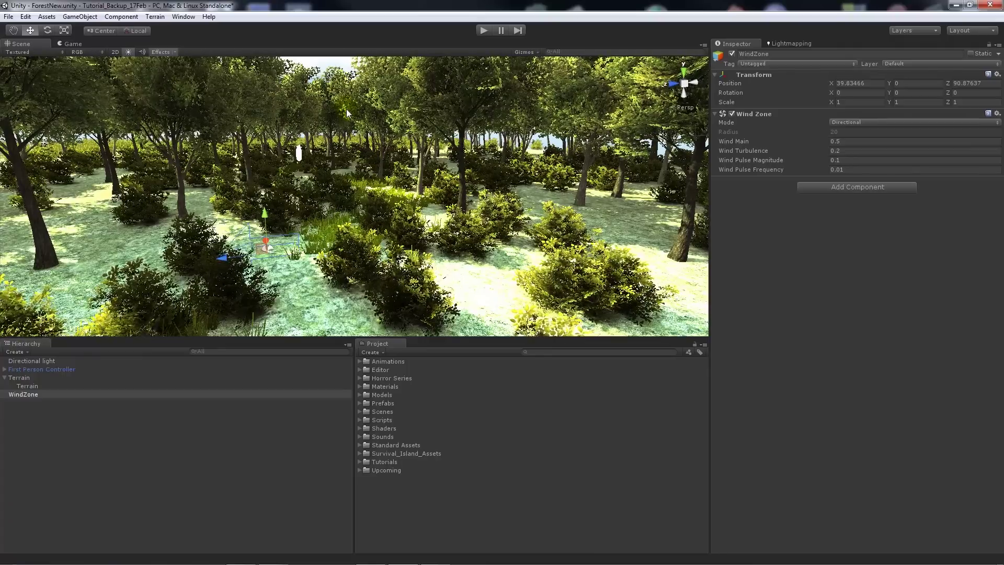
{"action": "left_click_drag", "start_coordinate": [346, 111], "coordinate": [388, 180], "text": "alt"}
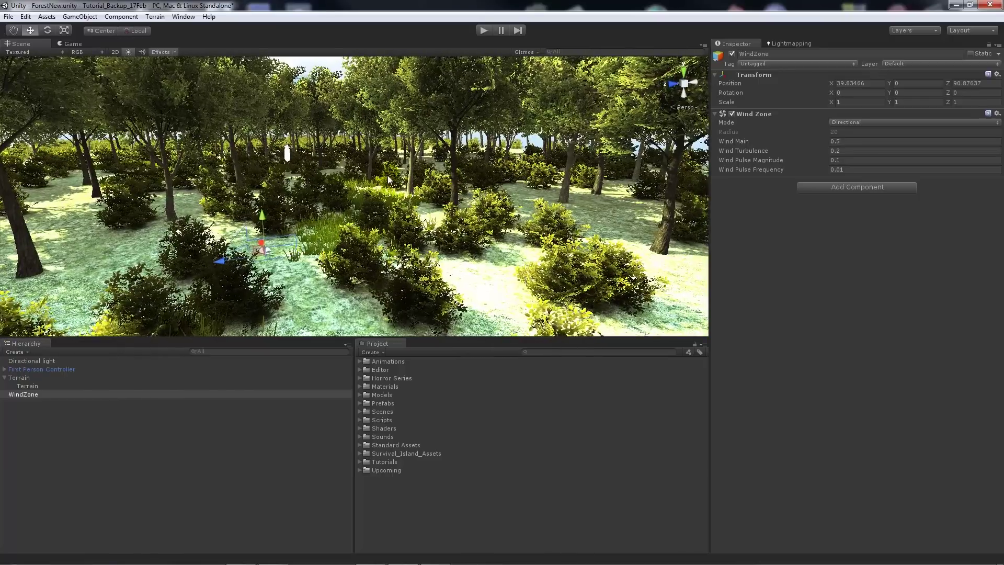
{"action": "left_click_drag", "start_coordinate": [388, 180], "coordinate": [377, 150], "text": "alt"}
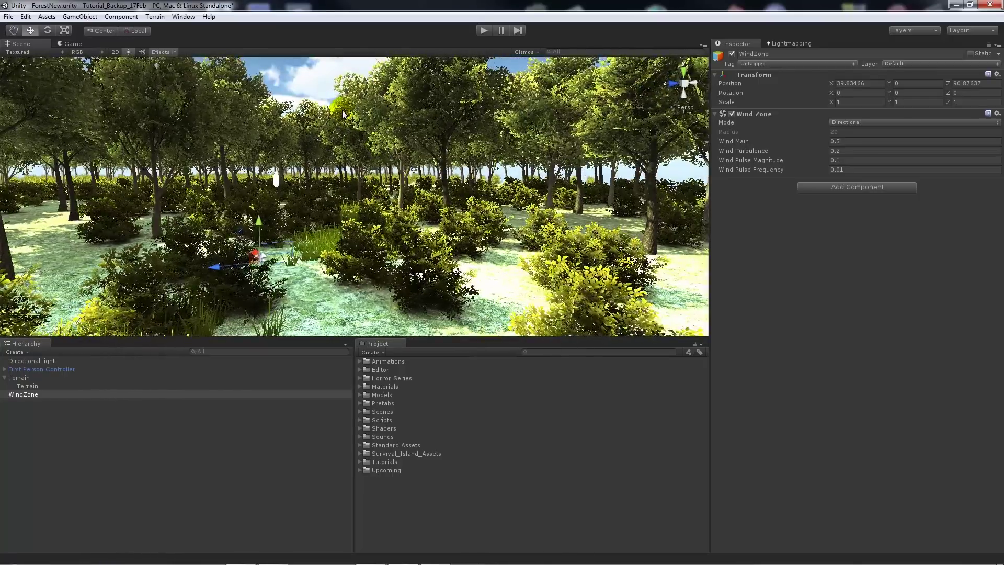